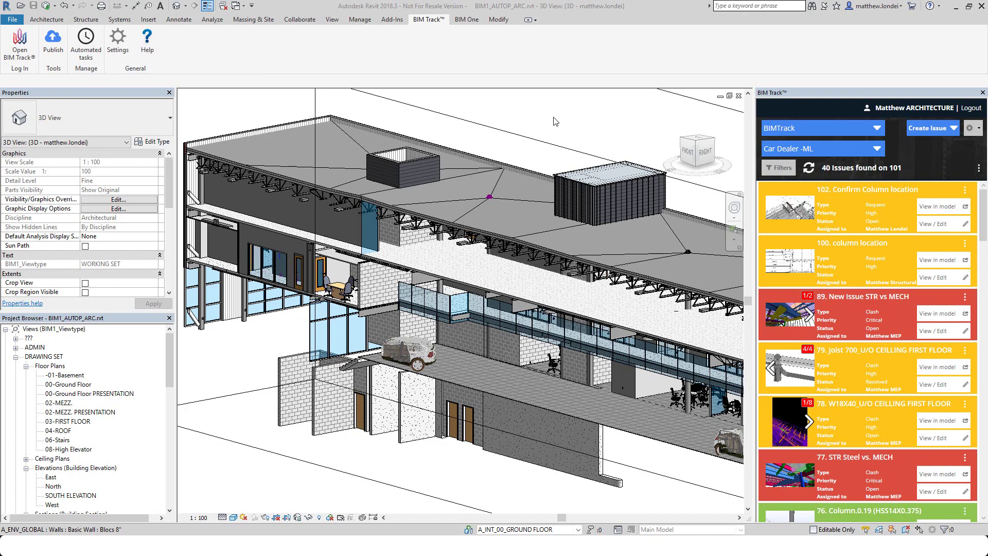
pyautogui.click(124, 50)
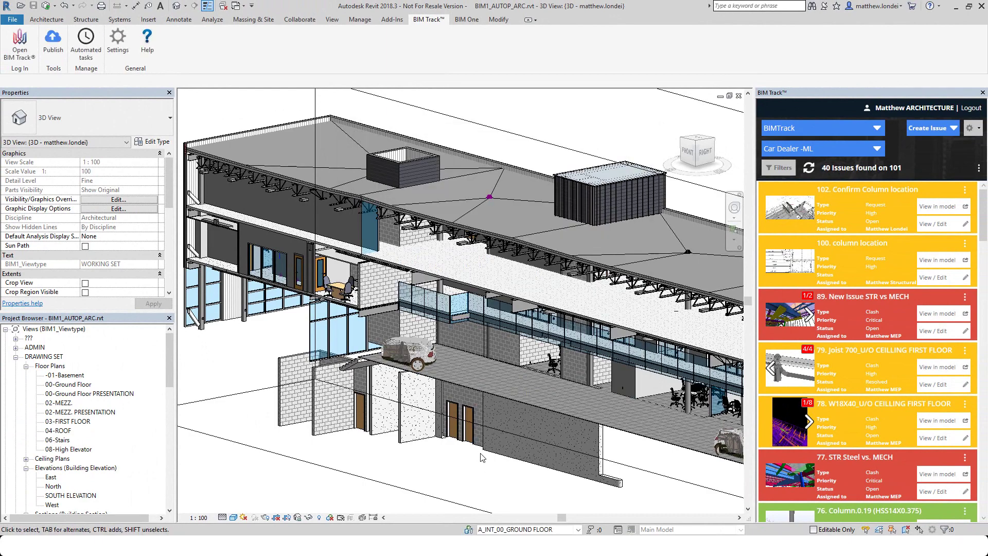
# Hide the two glass railing curtain walls meeting at the mezzanine corner above the car in the 3D view
pyautogui.click(457, 493)
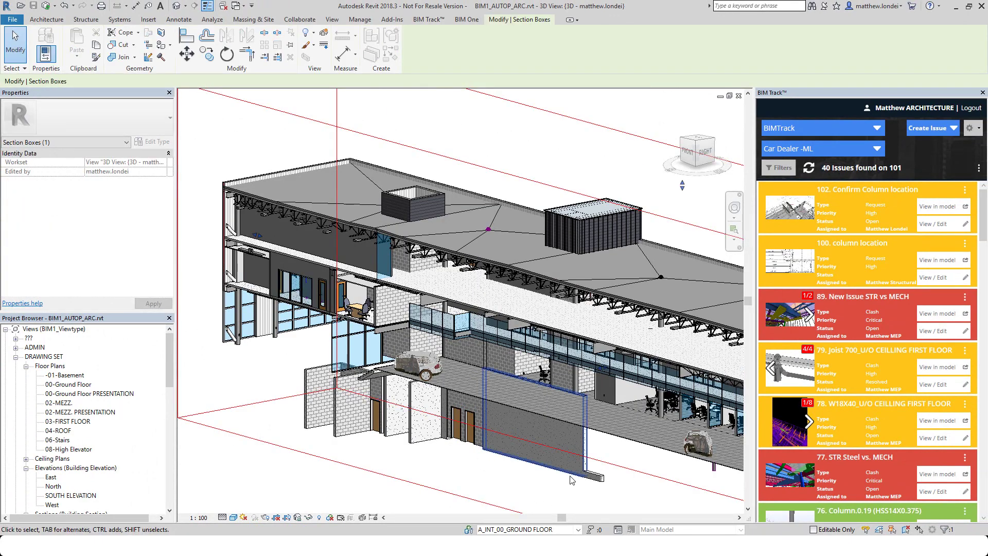
pyautogui.moveTo(517, 481); pyautogui.dragTo(524, 448, button='middle')
pyautogui.scroll(1, 533, 414)
pyautogui.scroll(10, 428, 301)
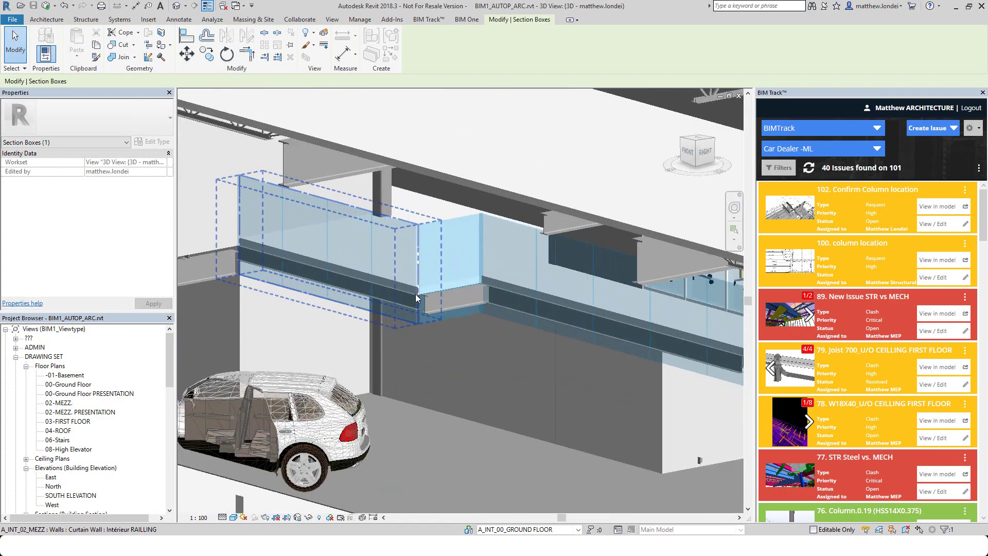
pyautogui.scroll(2, 448, 284)
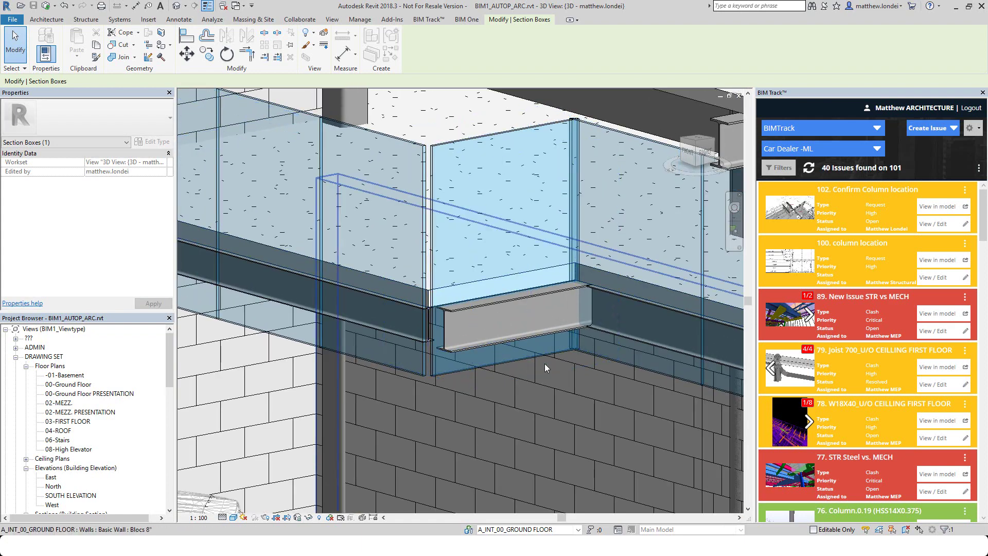
pyautogui.scroll(2, 479, 200)
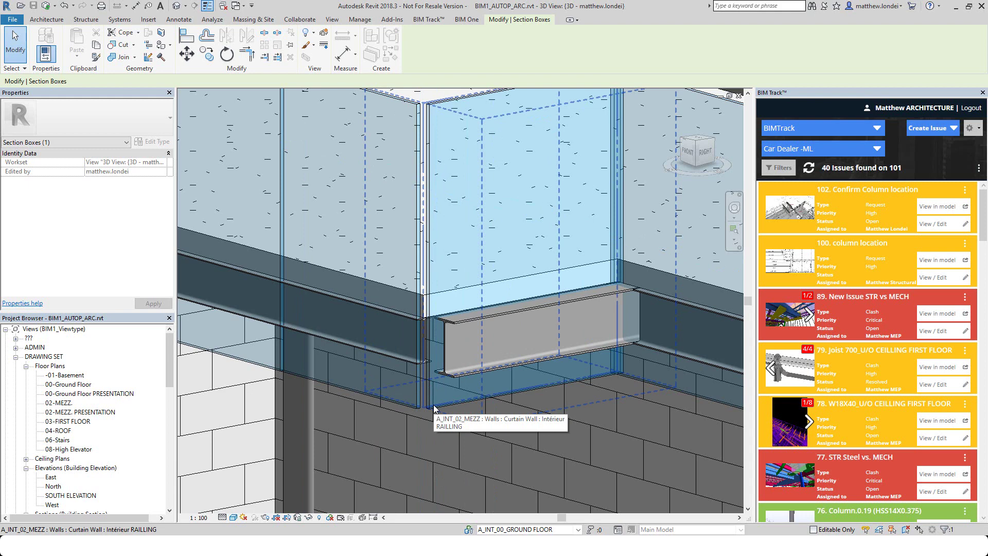
pyautogui.click(340, 390)
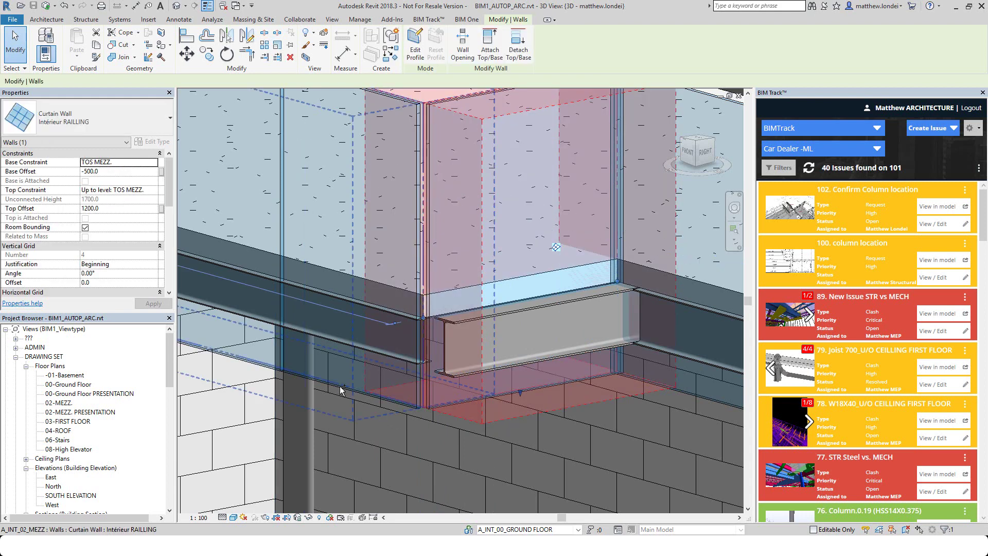
pyautogui.keyDown('ctrl'); pyautogui.click(340, 386); pyautogui.keyUp('ctrl')
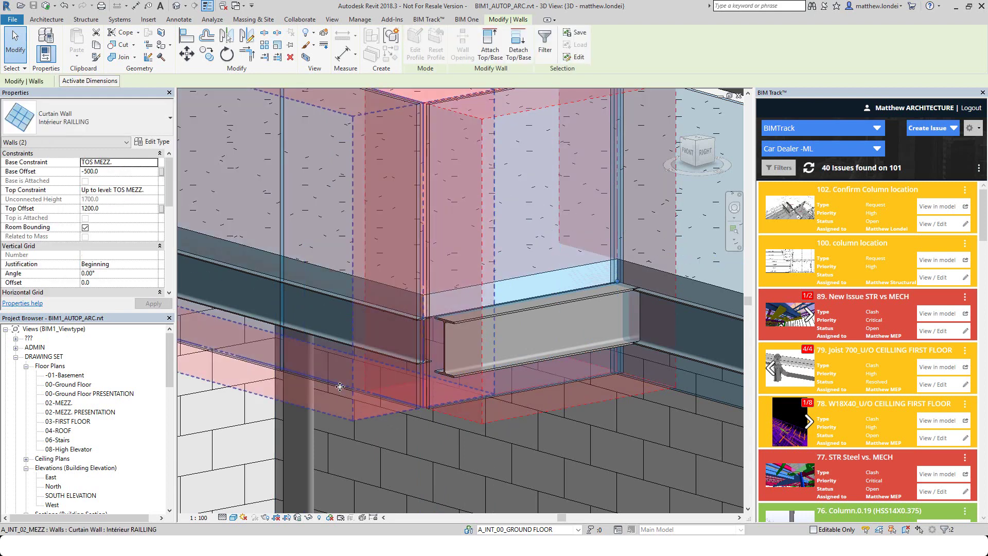
pyautogui.rightClick(340, 386)
pyautogui.moveTo(438, 206)
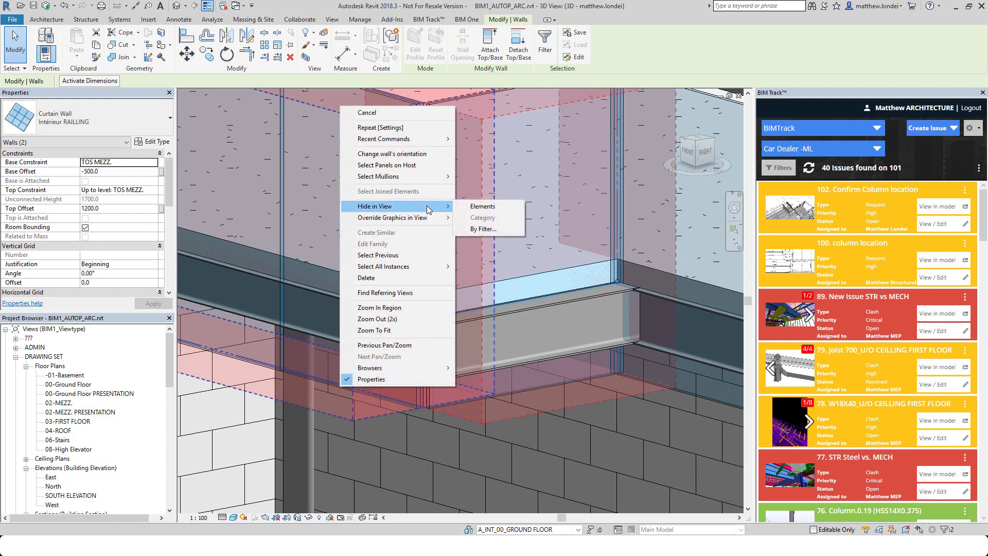
pyautogui.click(482, 208)
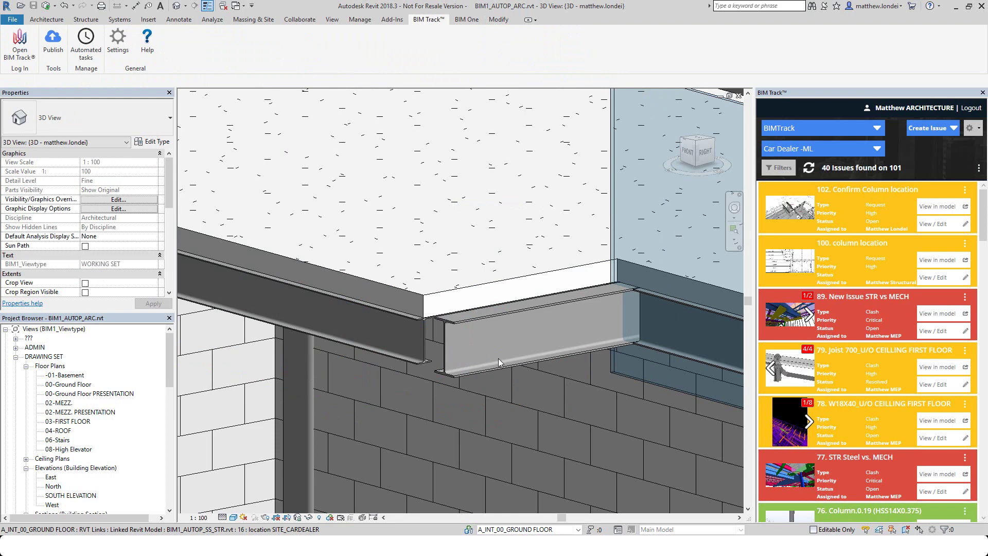
# Start a new issue from the active view and mark up its snapshot with a red down arrow above the short corner beam
pyautogui.click(929, 133)
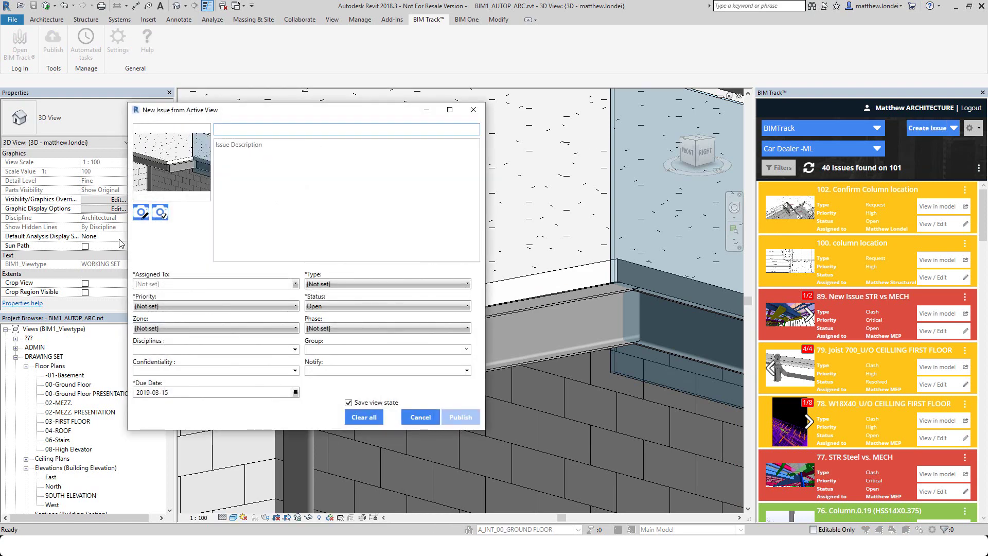
pyautogui.click(144, 218)
pyautogui.keyDown('ctrl'); pyautogui.scroll(-1, 384, 308); pyautogui.keyUp('ctrl')
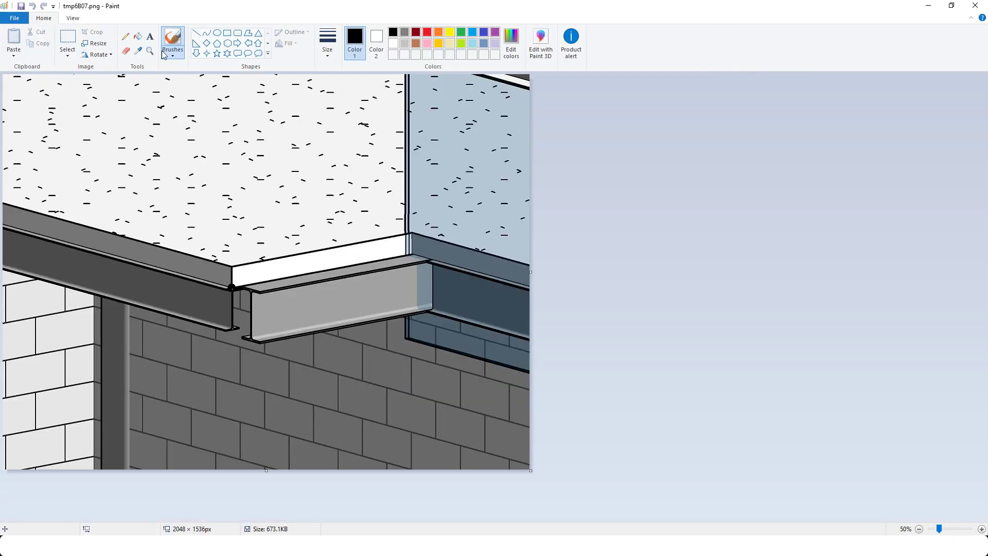
pyautogui.click(428, 34)
pyautogui.click(196, 53)
pyautogui.moveTo(365, 198); pyautogui.dragTo(307, 263)
pyautogui.click(976, 6)
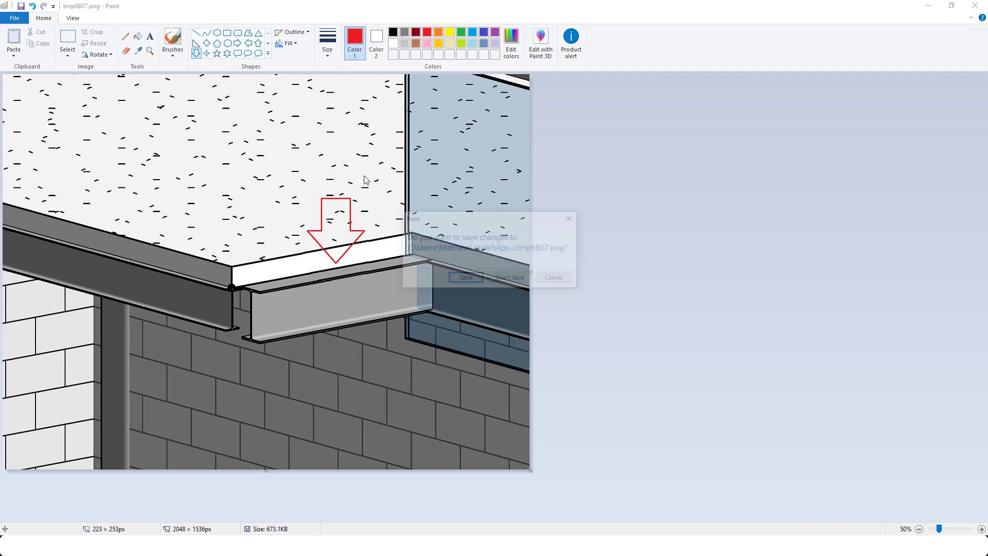
pyautogui.click(466, 279)
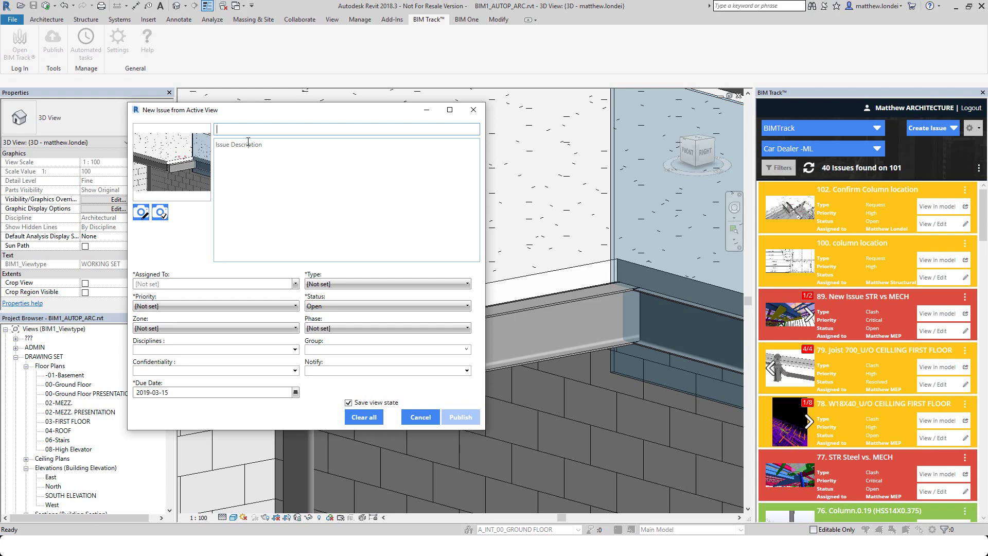
# Title the issue "Slab location", assign it to the structural team member, and set its type to Request and priority to Medium
pyautogui.write('Slab location')
pyautogui.press('Tab')
pyautogui.click(295, 285)
pyautogui.click(236, 324)
pyautogui.click(356, 284)
pyautogui.click(350, 339)
pyautogui.click(206, 306)
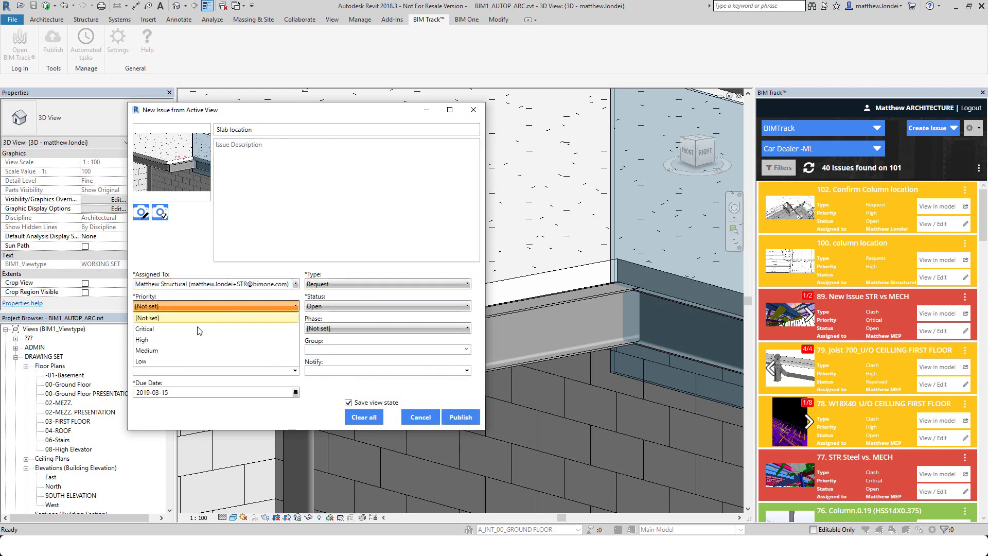
pyautogui.click(191, 351)
# Set the issue's phase to Design, zone to Upper Offices, and disciplines to Structure and Architecture
pyautogui.click(351, 328)
pyautogui.click(340, 351)
pyautogui.click(247, 328)
pyautogui.click(190, 383)
pyautogui.click(295, 351)
pyautogui.click(165, 370)
# Limit the issue's confidentiality to Architectural Firm and Structural Engineering Firm, choose whom to notify, and publish it
pyautogui.click(293, 371)
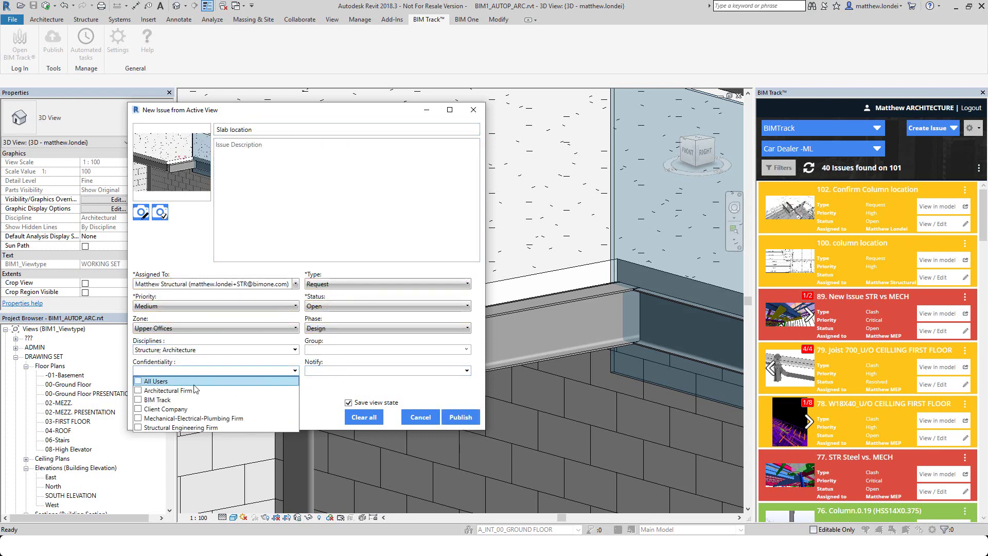
pyautogui.click(168, 391)
pyautogui.click(180, 428)
pyautogui.click(467, 370)
pyautogui.click(350, 419)
pyautogui.click(467, 418)
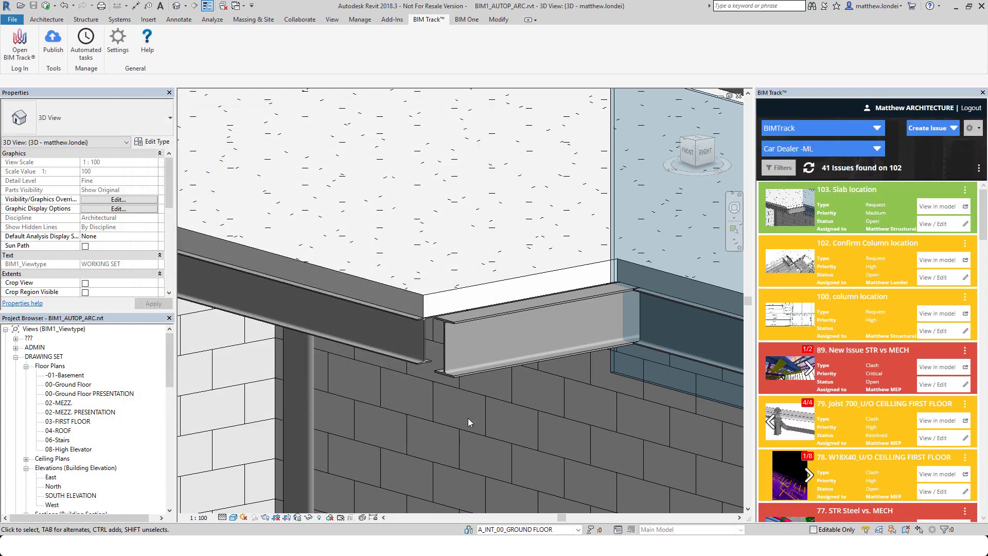
# Unhide the mezzanine railing curtain walls in the 3D view and turn off the view's section box
pyautogui.scroll(-6, 465, 405)
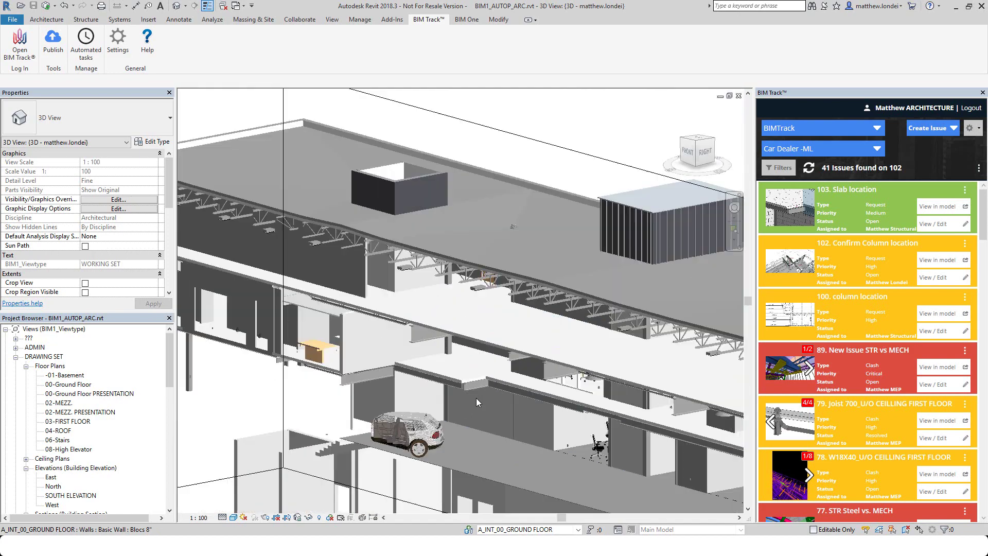
pyautogui.moveTo(472, 399); pyautogui.dragTo(440, 369, button='middle')
pyautogui.scroll(1, 365, 478)
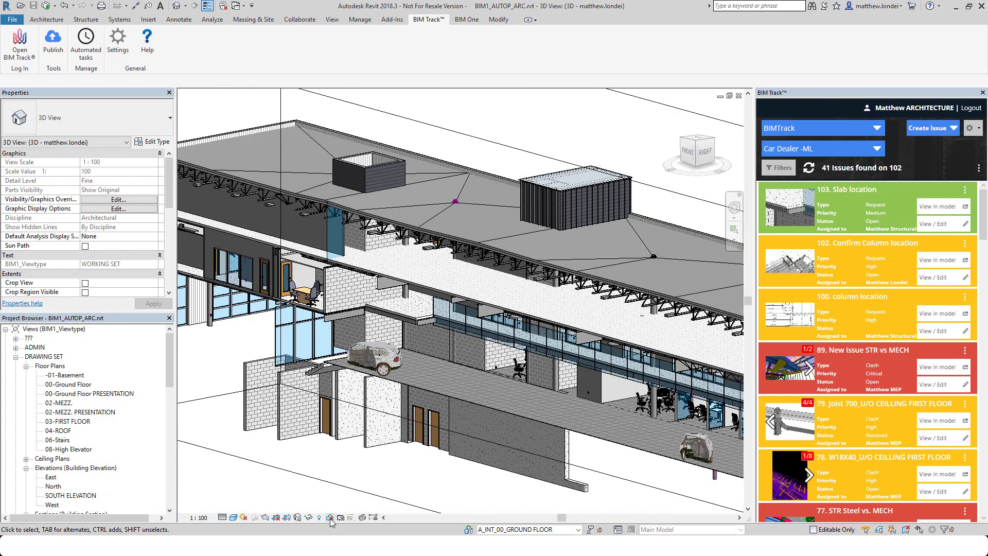
pyautogui.scroll(-2, 391, 471)
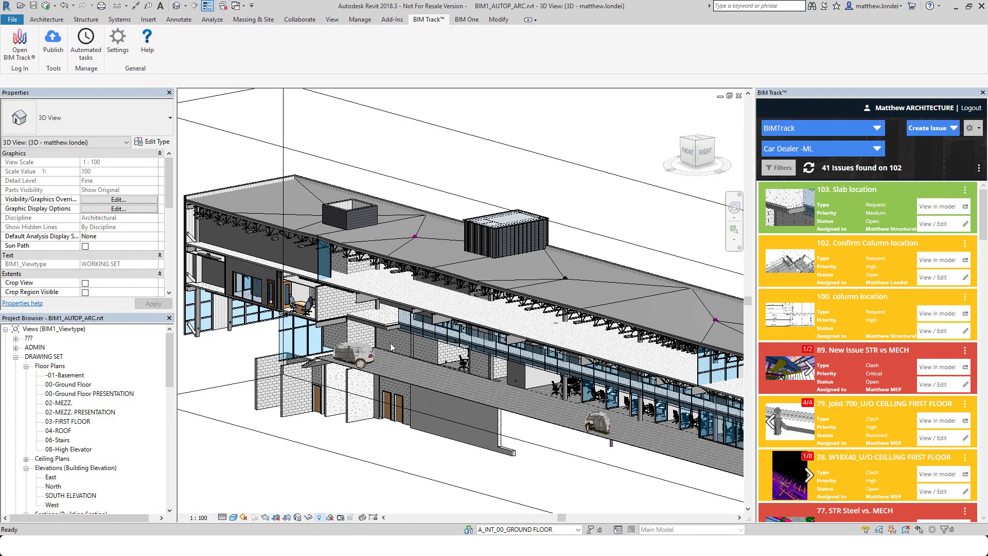
pyautogui.click(319, 517)
pyautogui.click(374, 334)
pyautogui.rightClick(481, 465)
pyautogui.click(580, 457)
pyautogui.click(625, 44)
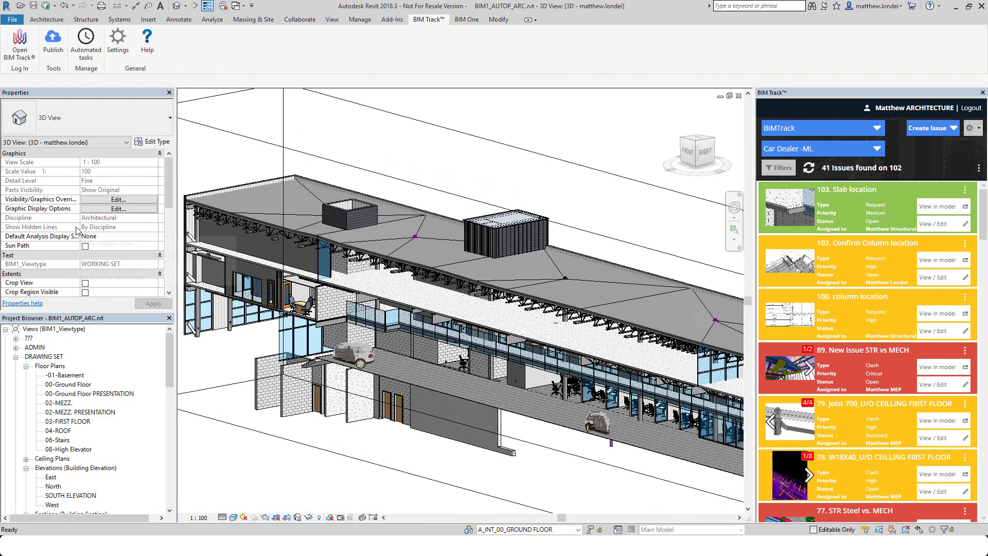
pyautogui.scroll(-3, 126, 277)
pyautogui.click(85, 237)
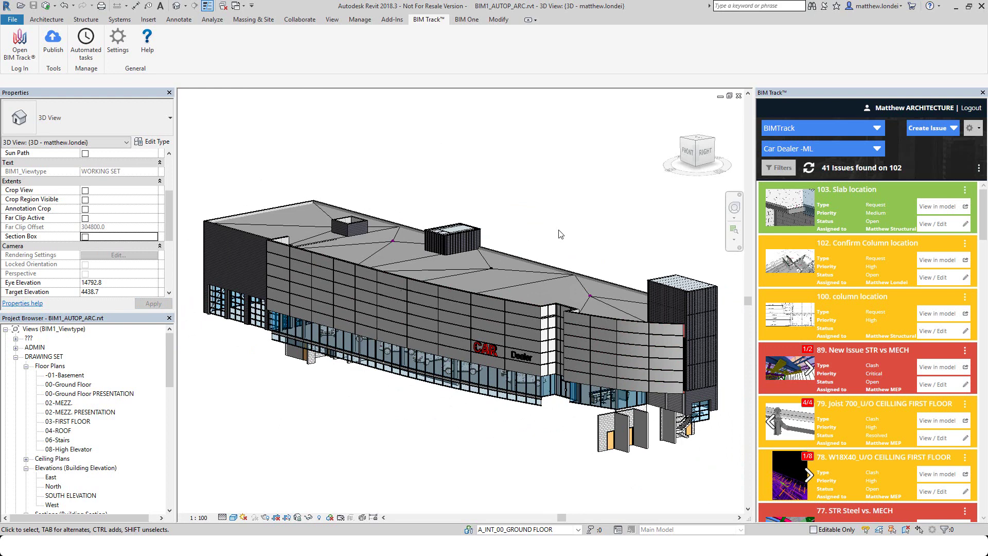
# View issue 103, Slab location, in the model and restore its saved view state
pyautogui.click(935, 207)
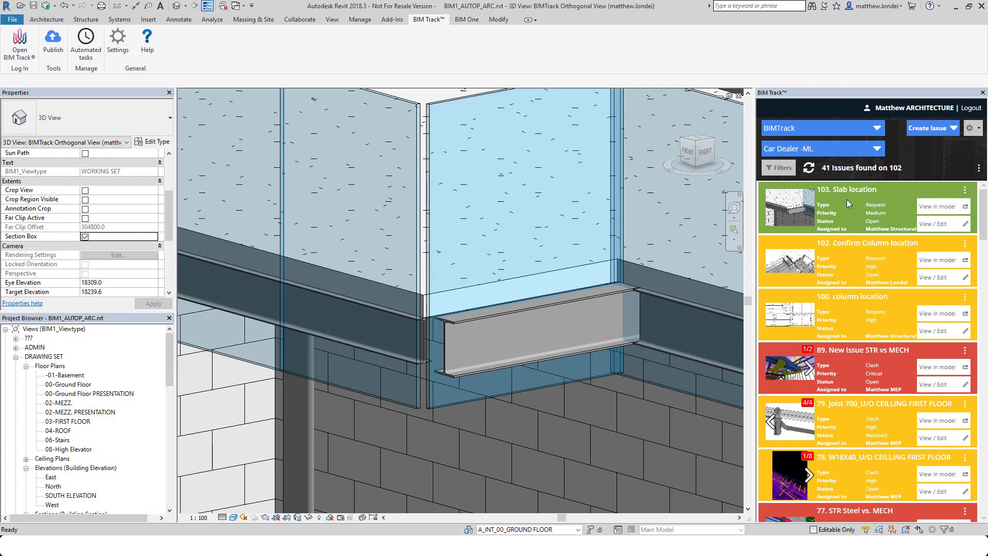
pyautogui.click(966, 191)
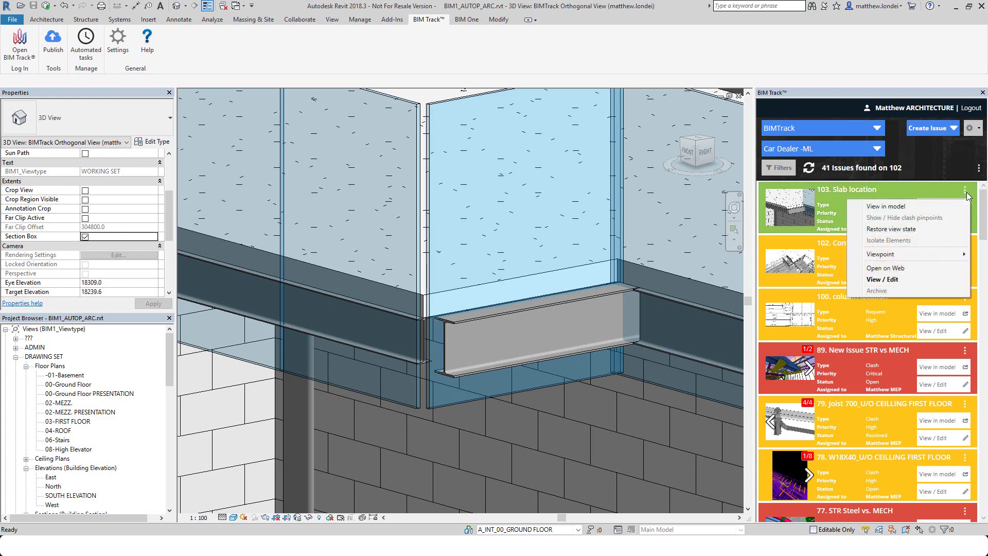
pyautogui.rightClick(857, 191)
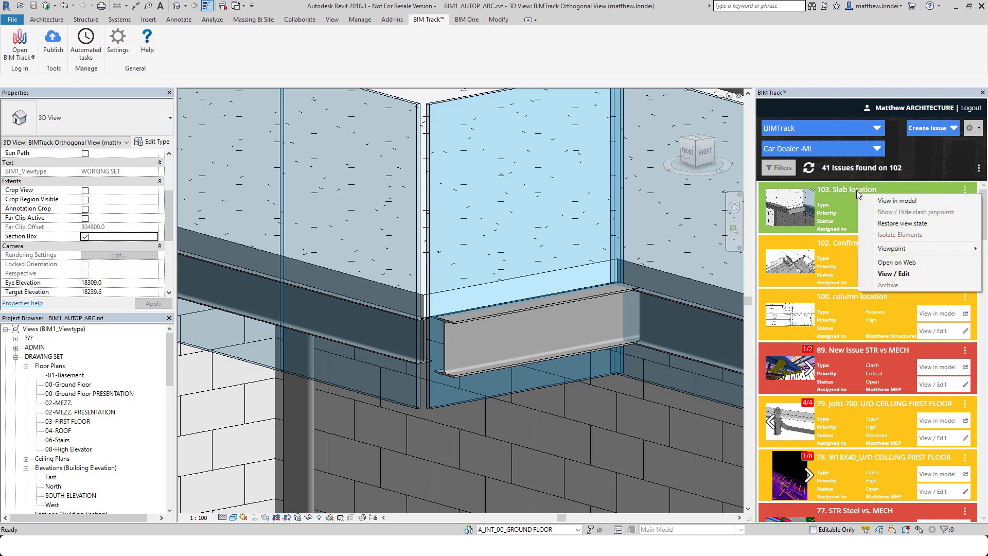
pyautogui.rightClick(846, 209)
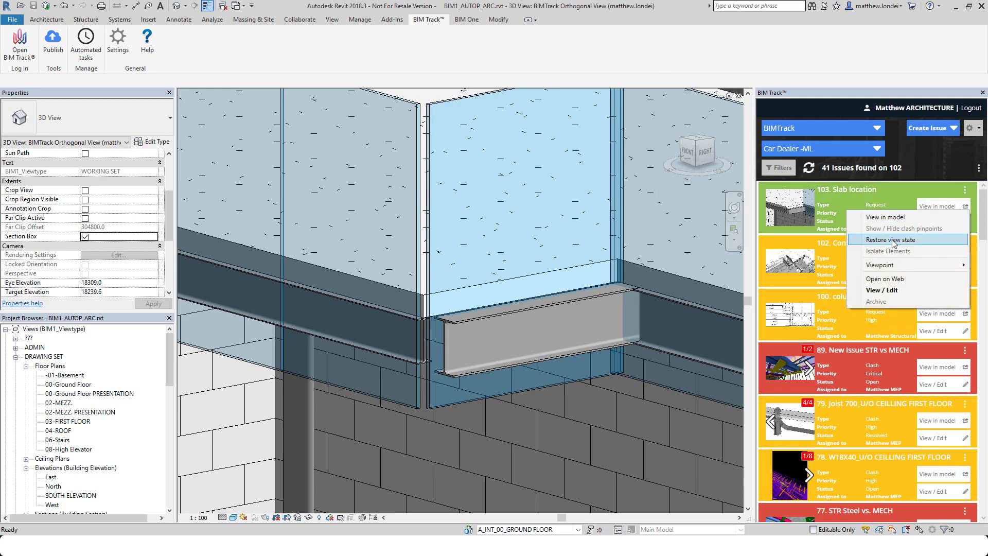
pyautogui.click(893, 241)
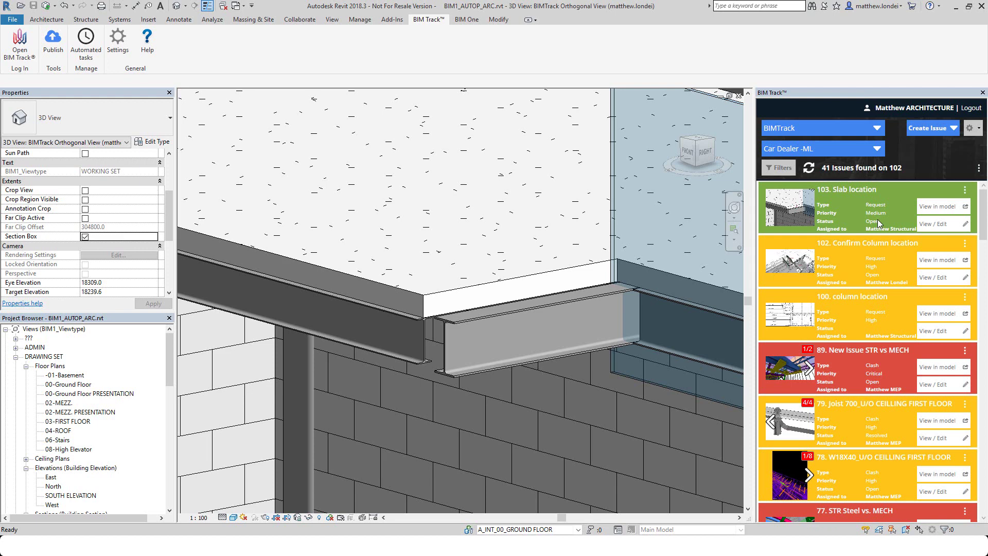
# Undo the restored view state and set the View in Model elements visibility to Show / Hide saved elements
pyautogui.click(64, 8)
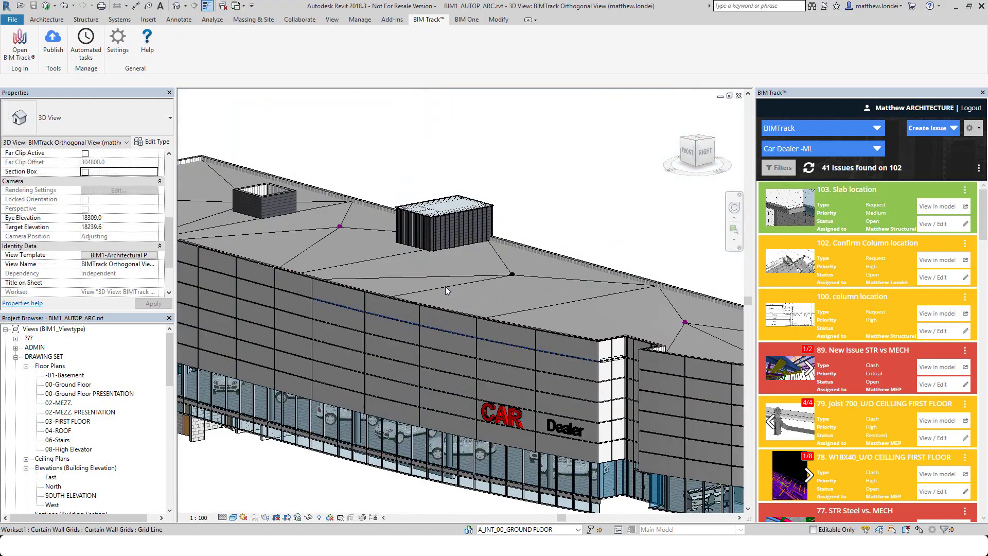
pyautogui.click(123, 48)
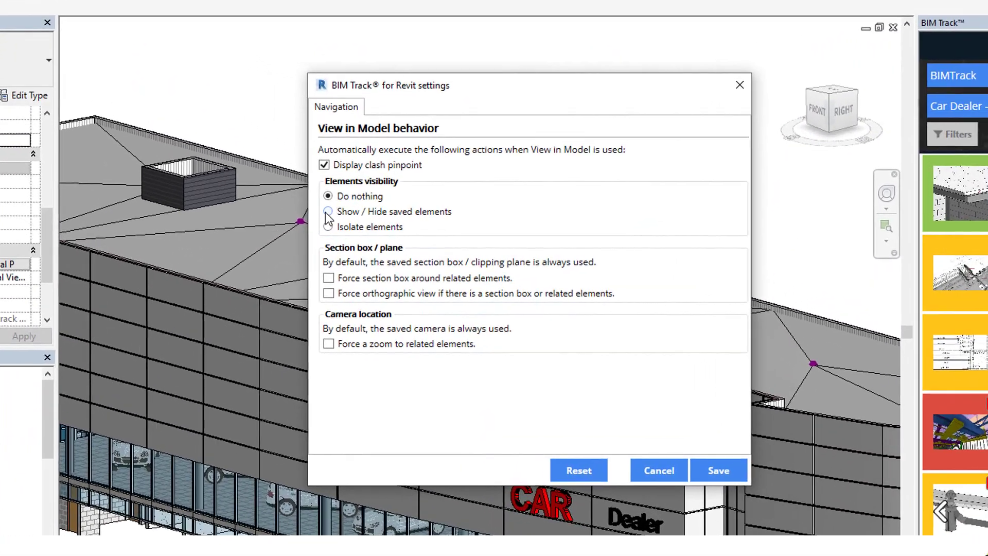
pyautogui.click(382, 213)
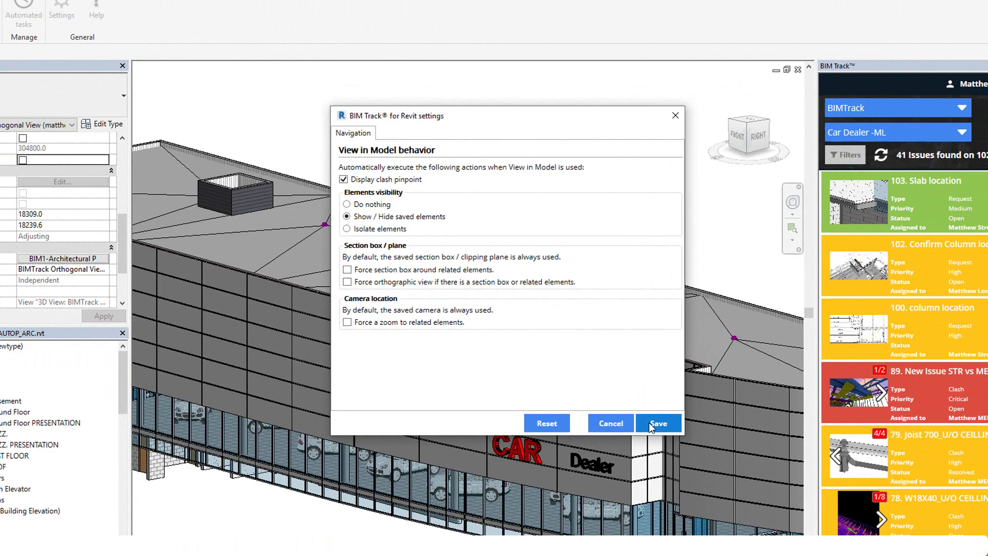
pyautogui.click(709, 471)
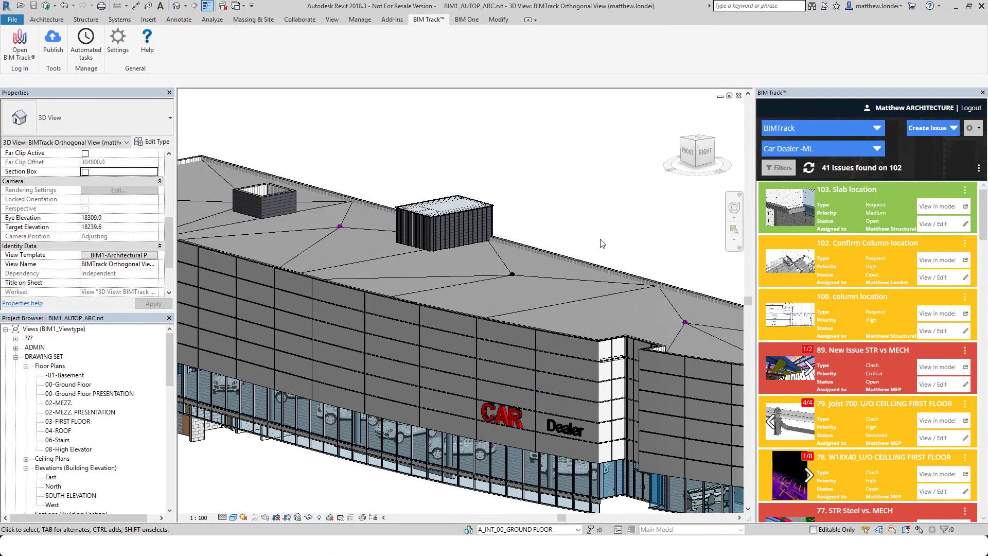
# View the Slab location issue in the model and set the View in Model elements visibility back to Do nothing
pyautogui.click(944, 207)
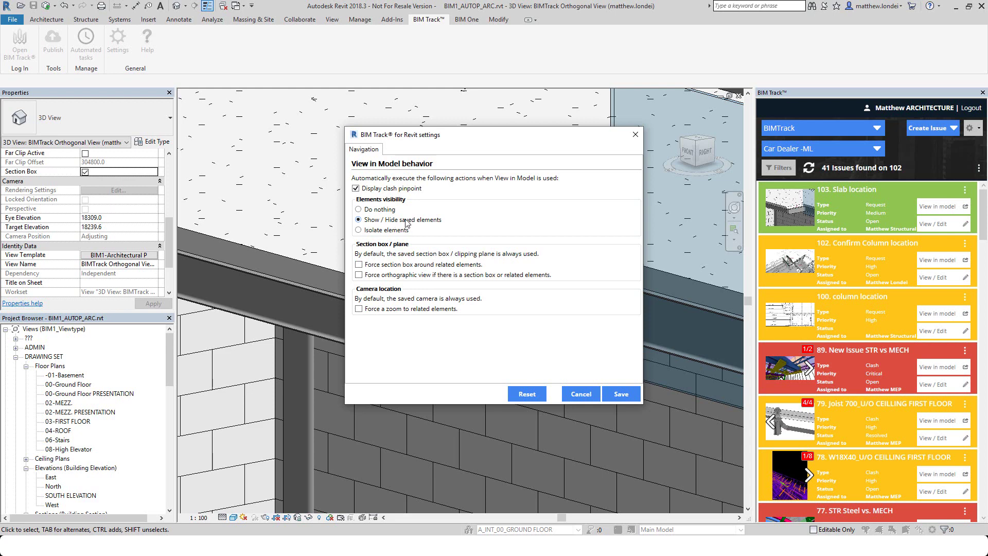
pyautogui.click(376, 211)
pyautogui.click(617, 396)
pyautogui.rightClick(851, 208)
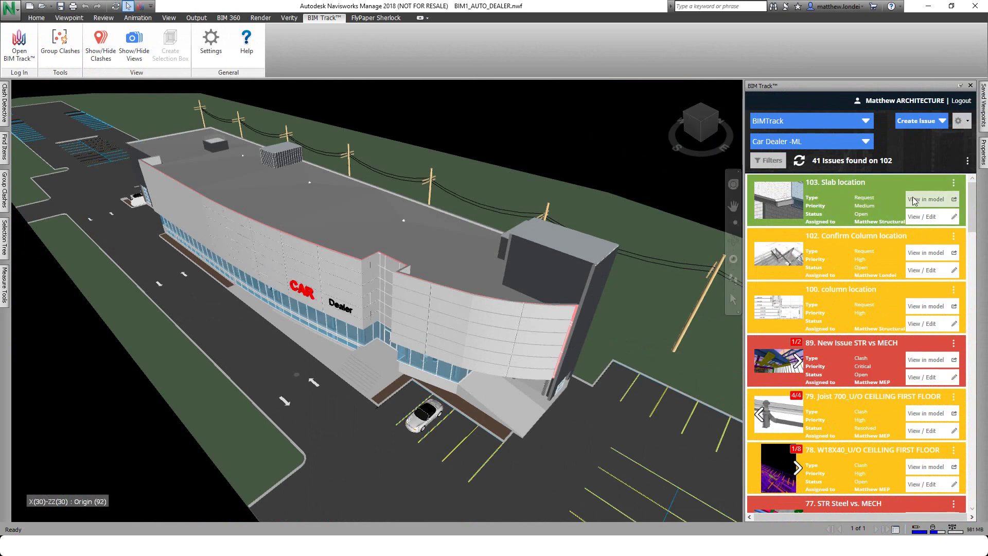
# In Navisworks Manage, view issue 103, Slab location, in the model and restore its view state
pyautogui.click(920, 200)
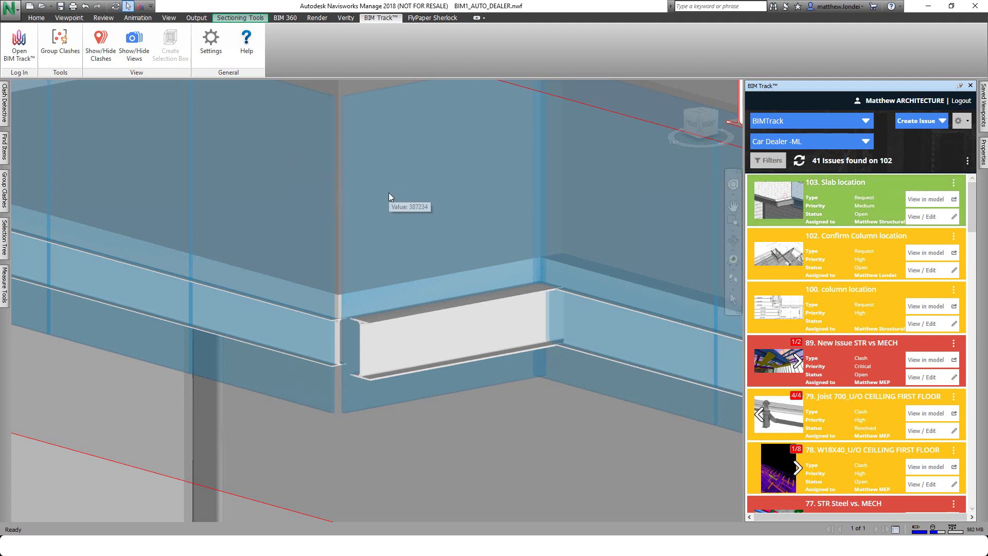
pyautogui.rightClick(877, 203)
pyautogui.click(796, 233)
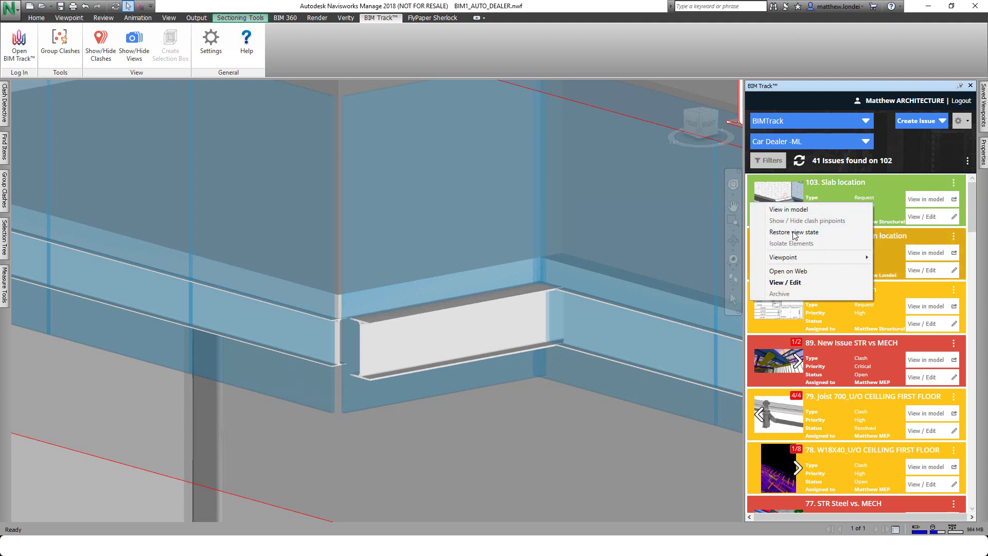